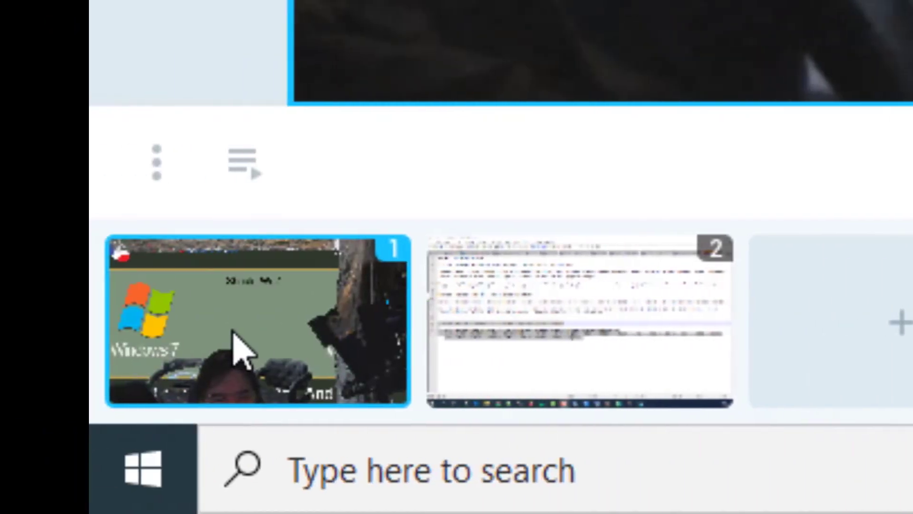
# - Browse preset 1's video source list and close it without choosing a source
pyautogui.rightClick(240, 350)
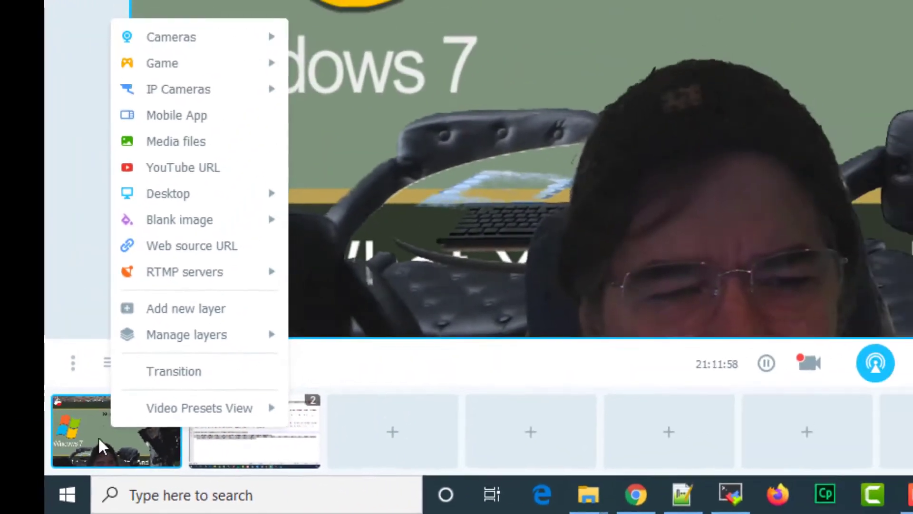
pyautogui.moveTo(176, 38)
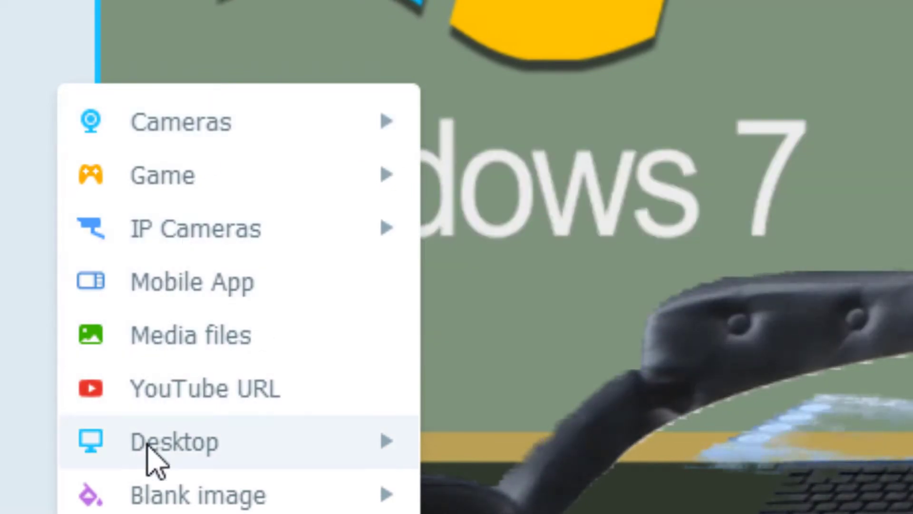
pyautogui.moveTo(147, 443)
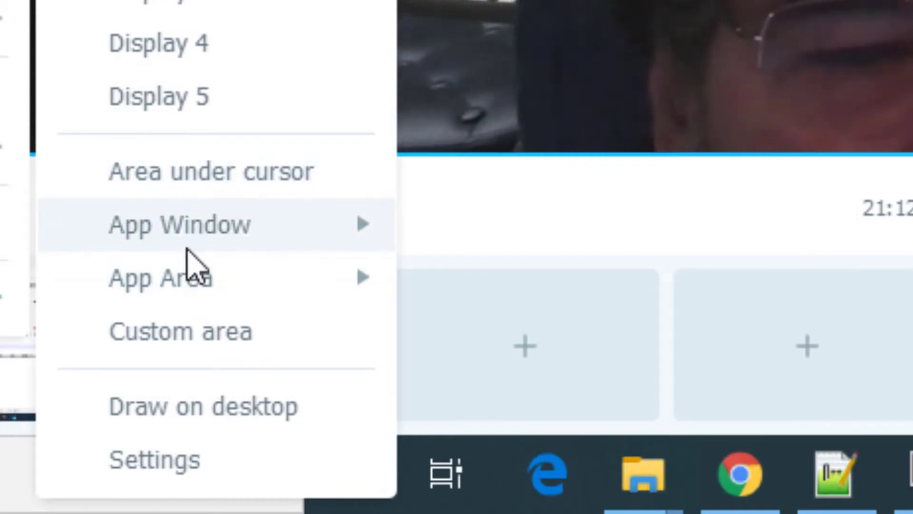
pyautogui.moveTo(201, 227)
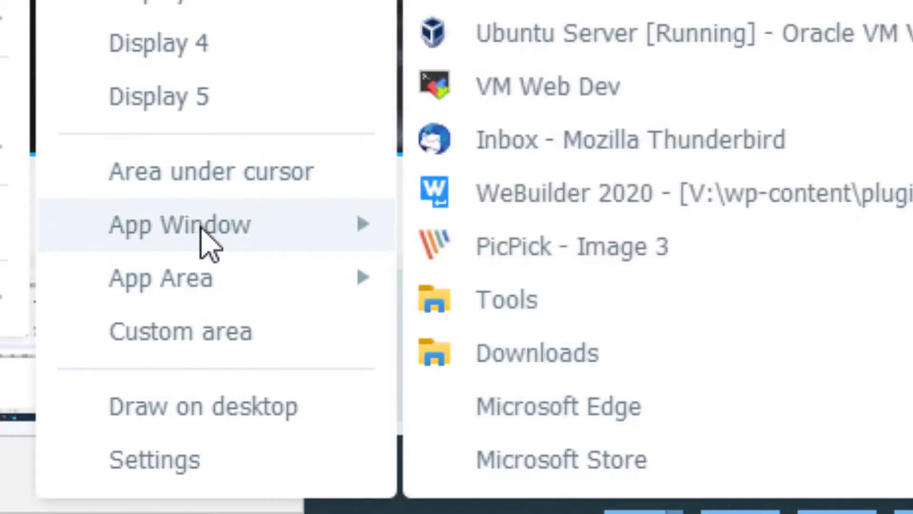
pyautogui.press('Escape')
pyautogui.press('Escape')
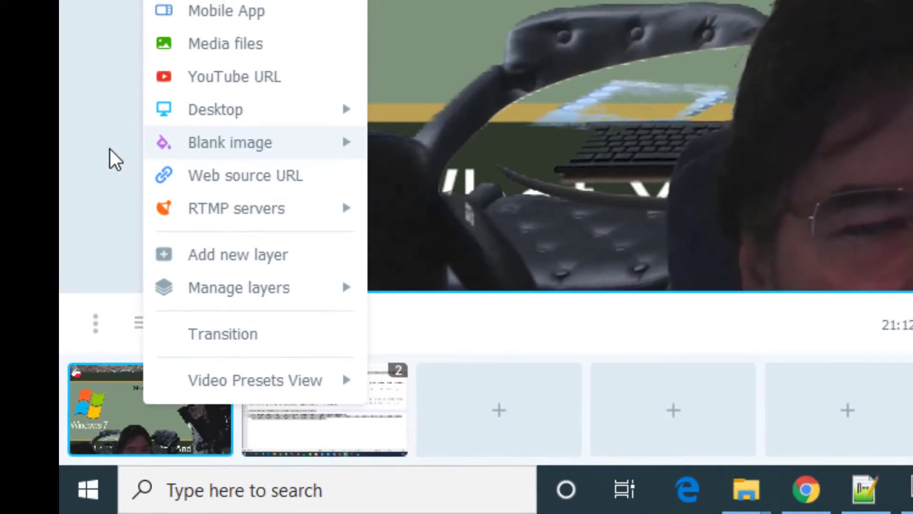
# - Transition the live view to preset 2 instead of the webcam
pyautogui.click(110, 148)
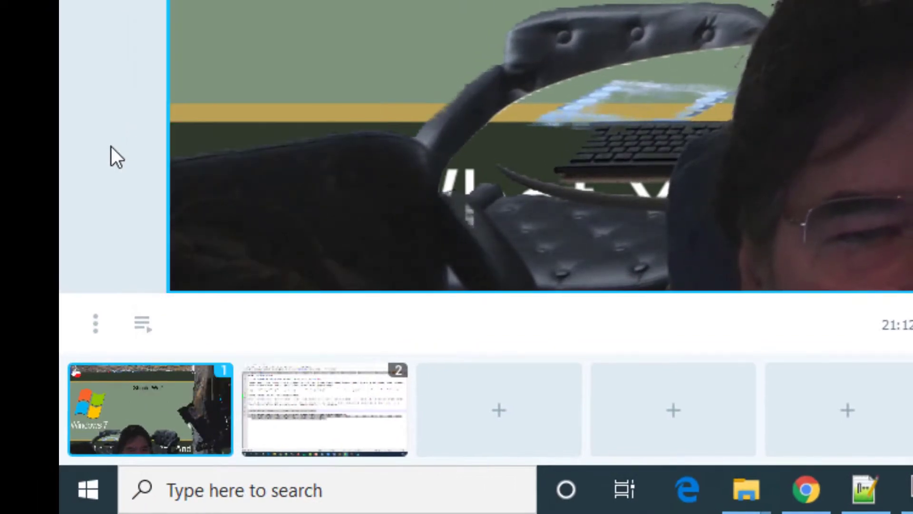
pyautogui.click(287, 423)
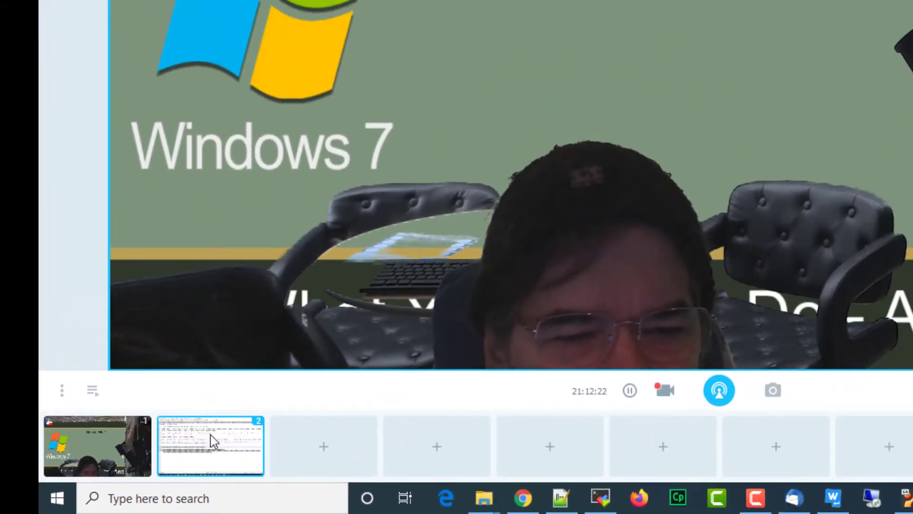
pyautogui.click(209, 433)
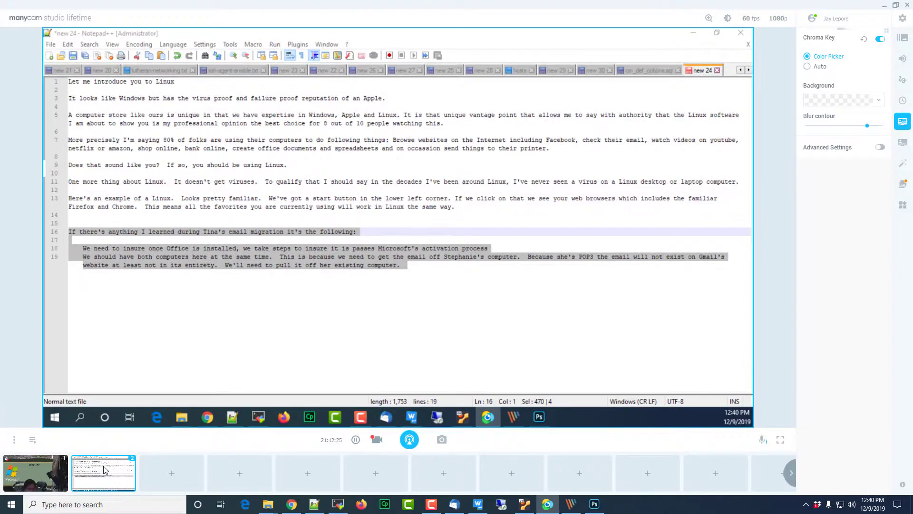
# - Set preset 2's source to Desktop > Display 3, capturing the Notepad++ window
pyautogui.rightClick(213, 439)
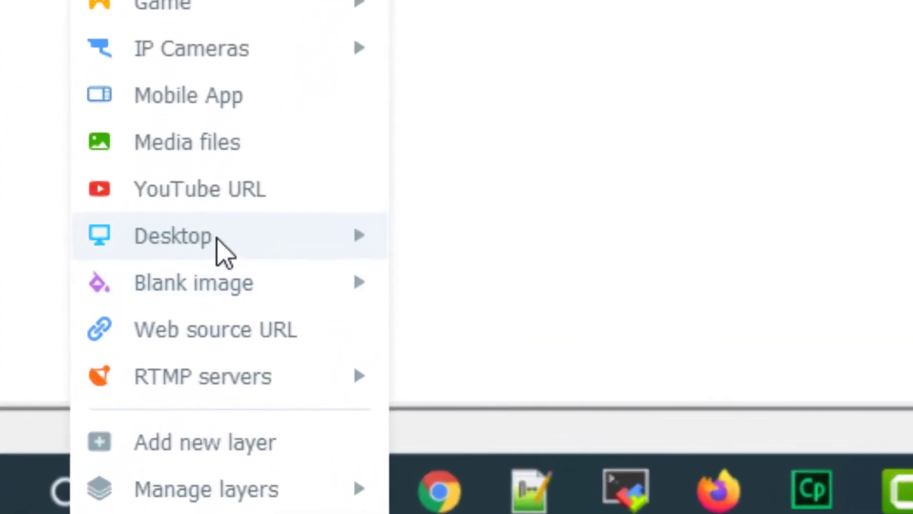
pyautogui.moveTo(148, 350)
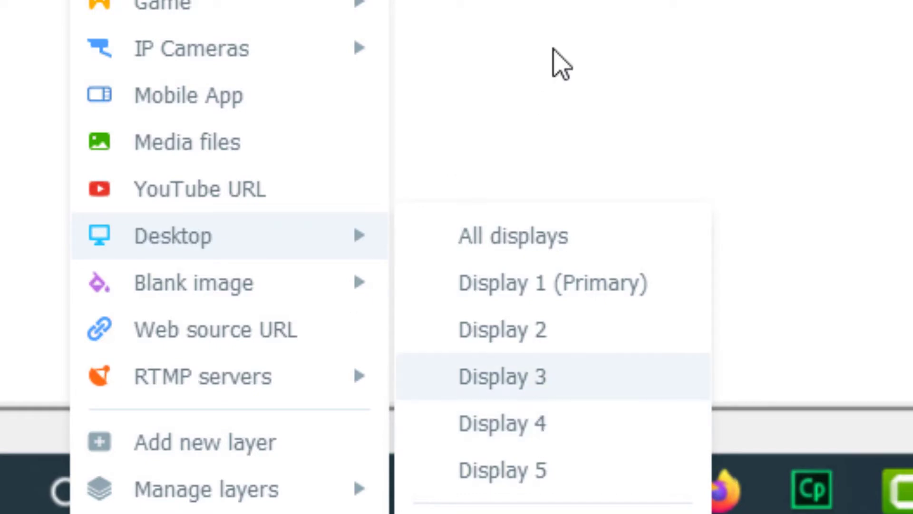
pyautogui.click(502, 376)
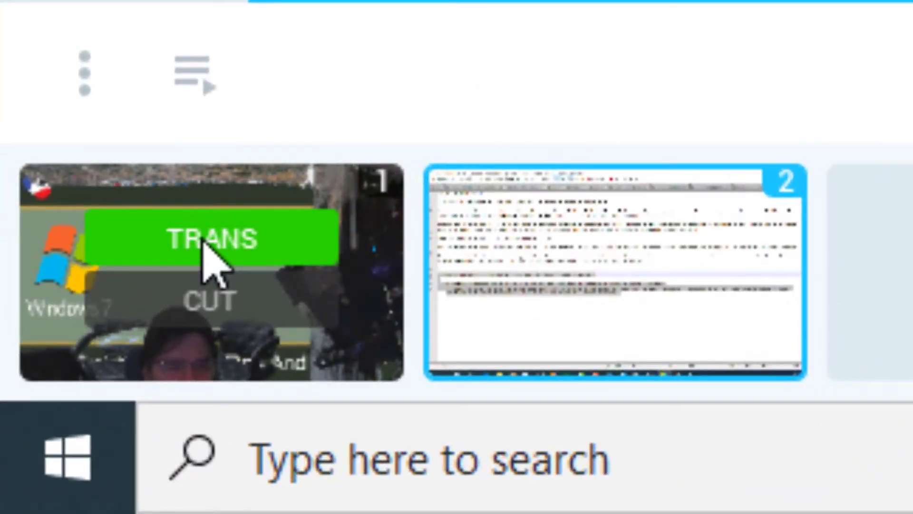
# - Transition back and forth between the webcam and text editor presets, ending on the text editor
pyautogui.click(206, 239)
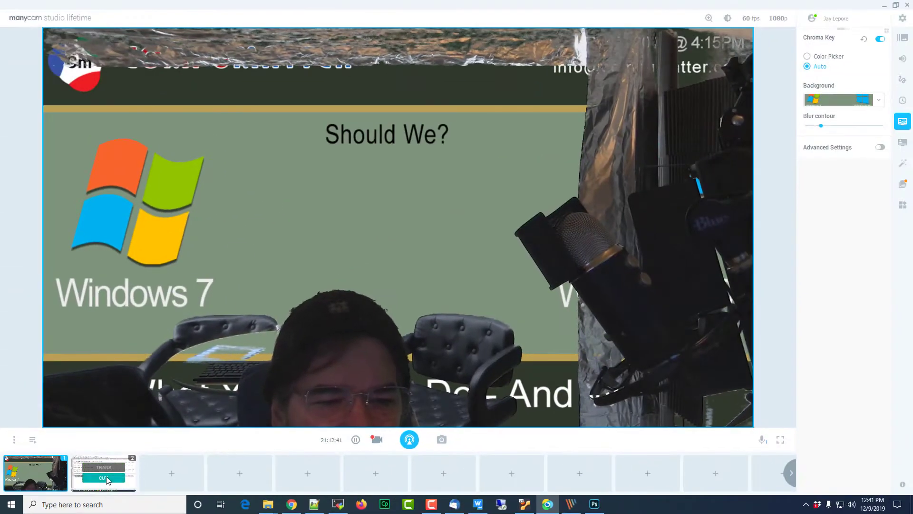
pyautogui.click(281, 426)
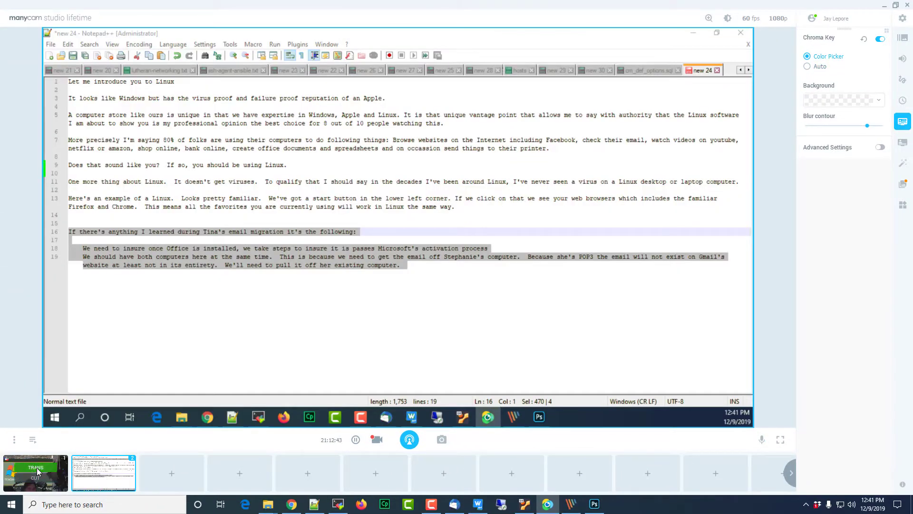
pyautogui.click(37, 471)
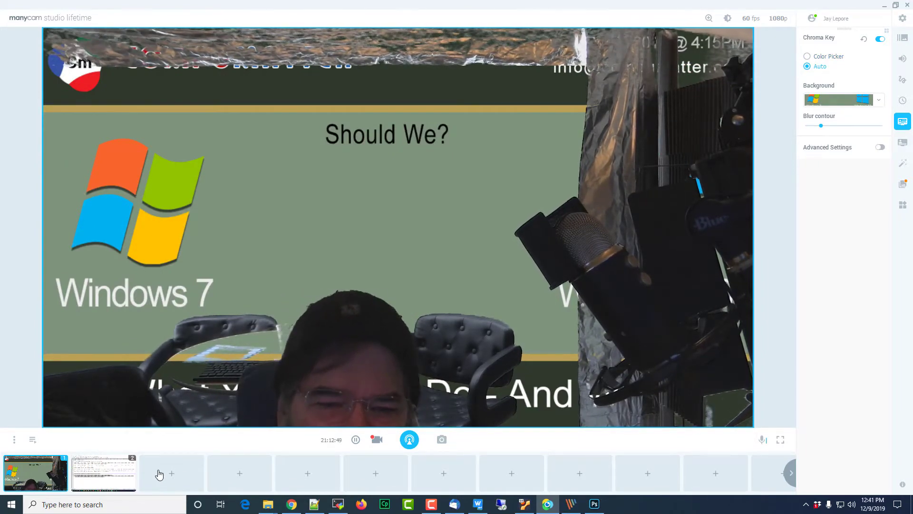
pyautogui.click(107, 474)
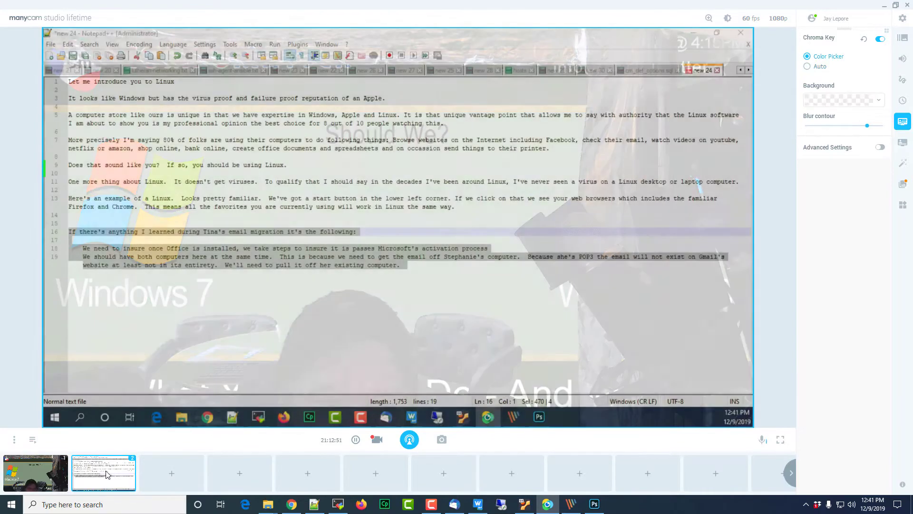
# - Delete lines 3–19 in Notepad++, undo it, then transition back to the webcam preset
pyautogui.moveTo(195, 163); pyautogui.dragTo(88, 98)
pyautogui.press('BackSpace')
pyautogui.hotkey('ctrl', 'z')
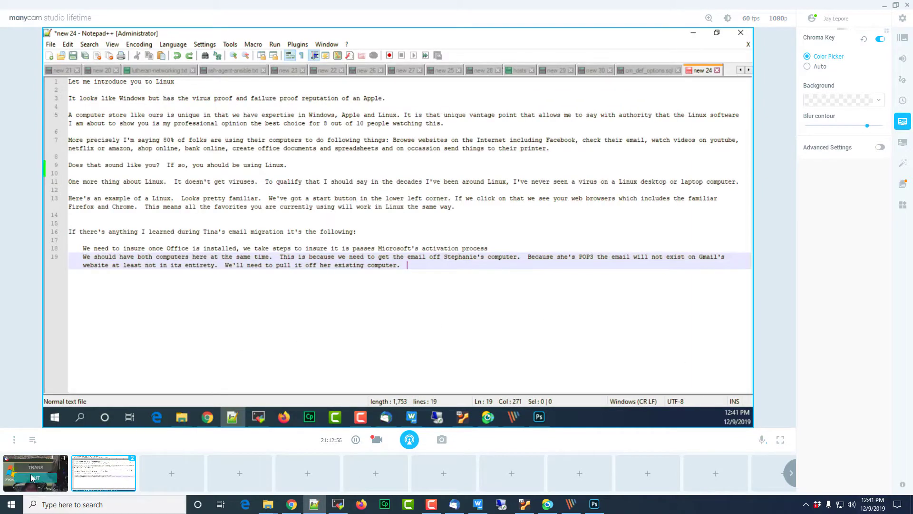
pyautogui.click(34, 469)
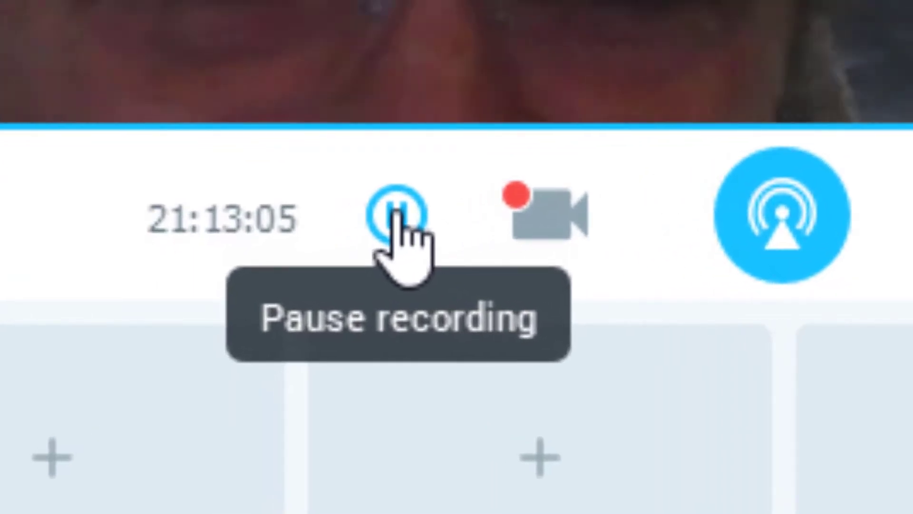
# - Pause the video recording, then stop it
pyautogui.click(395, 212)
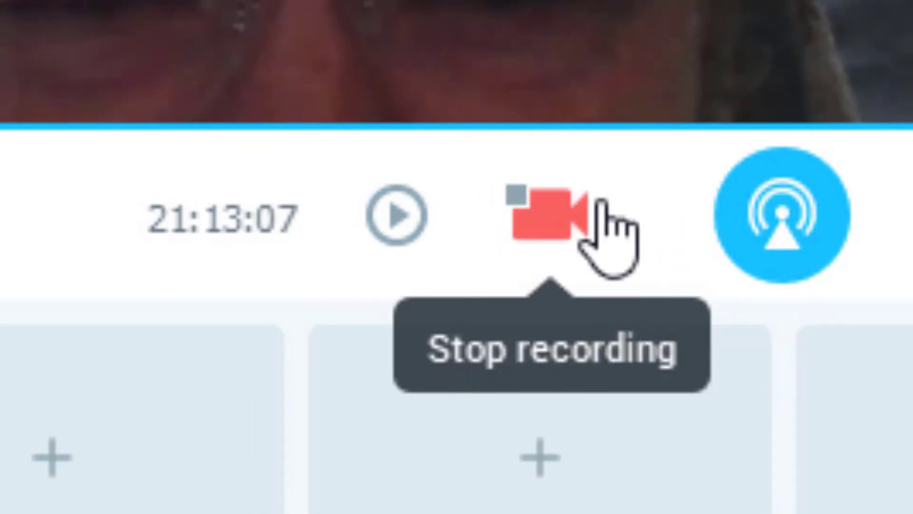
pyautogui.click(541, 221)
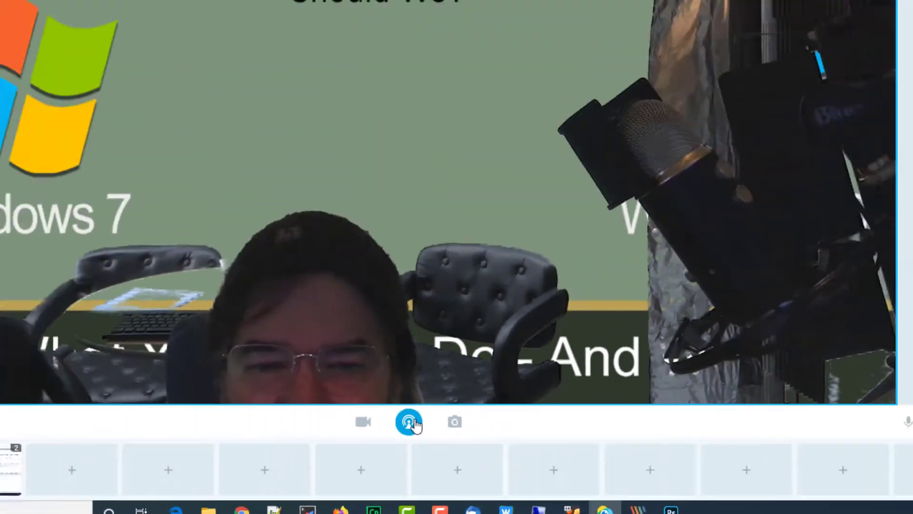
# - Log out of the Facebook streaming channel and start reconnecting a Facebook account
pyautogui.click(425, 275)
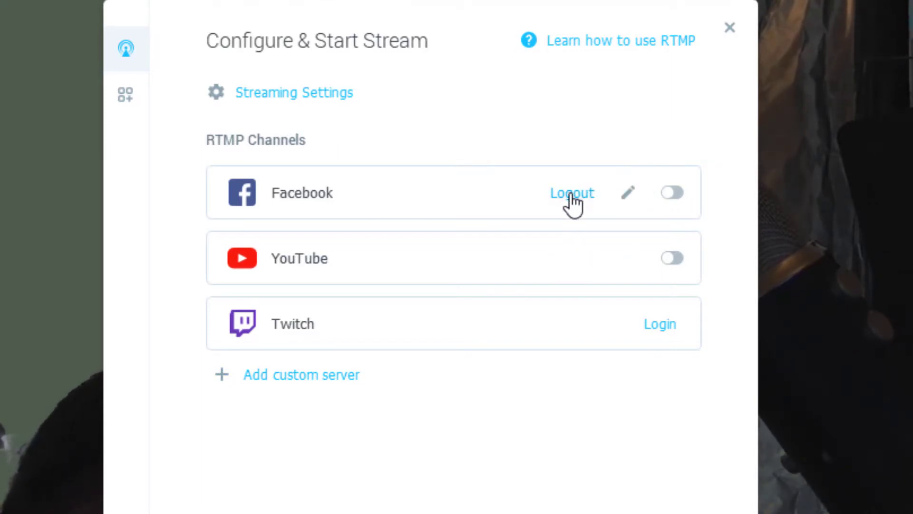
pyautogui.click(573, 195)
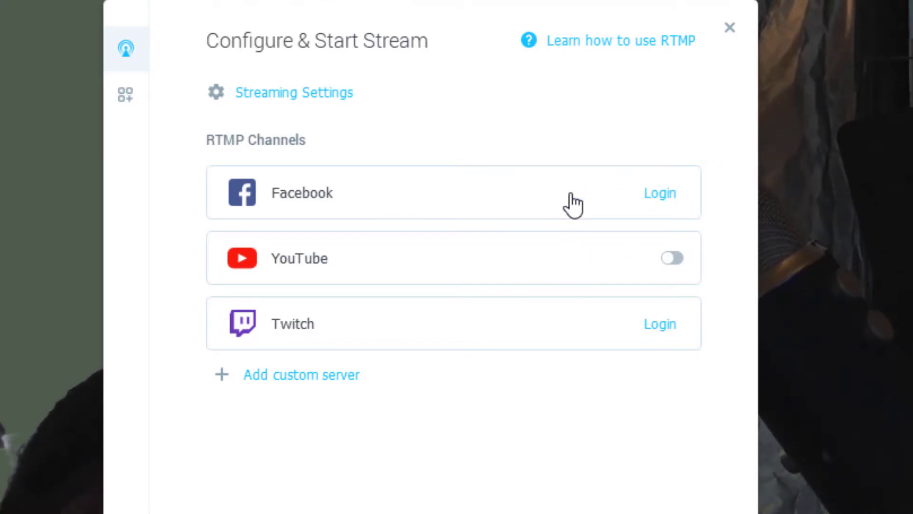
pyautogui.click(660, 195)
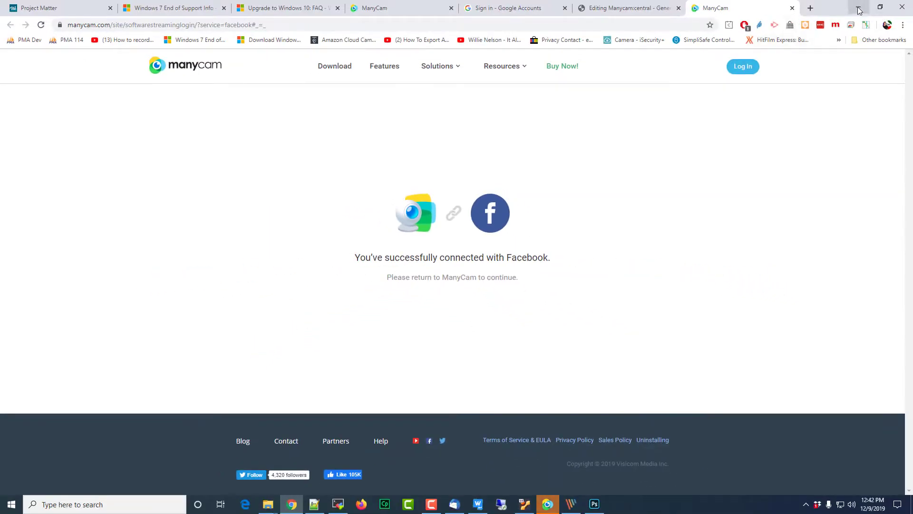
# - Minimize Chrome after the Facebook connection confirmation to return to ManyCam
pyautogui.click(859, 11)
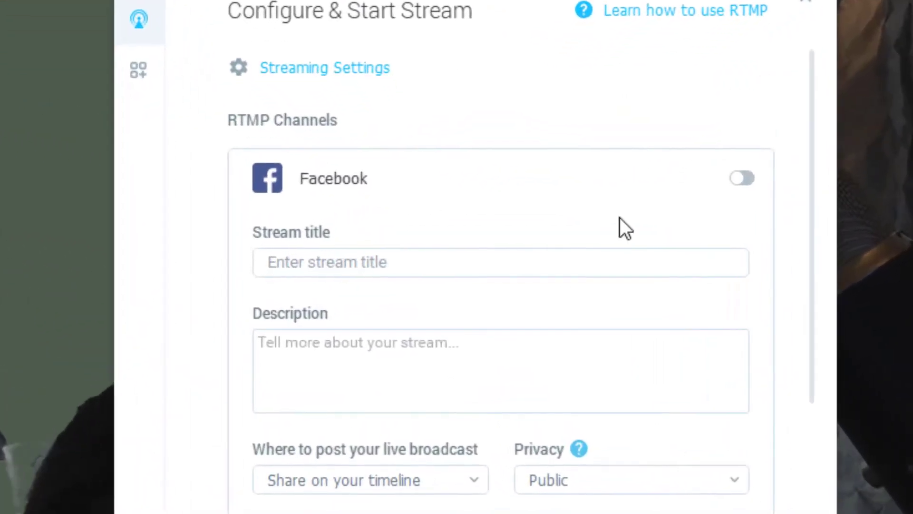
# - Leave the Facebook stream details empty, close the configuration, and reopen the stream channels panel
pyautogui.click(316, 366)
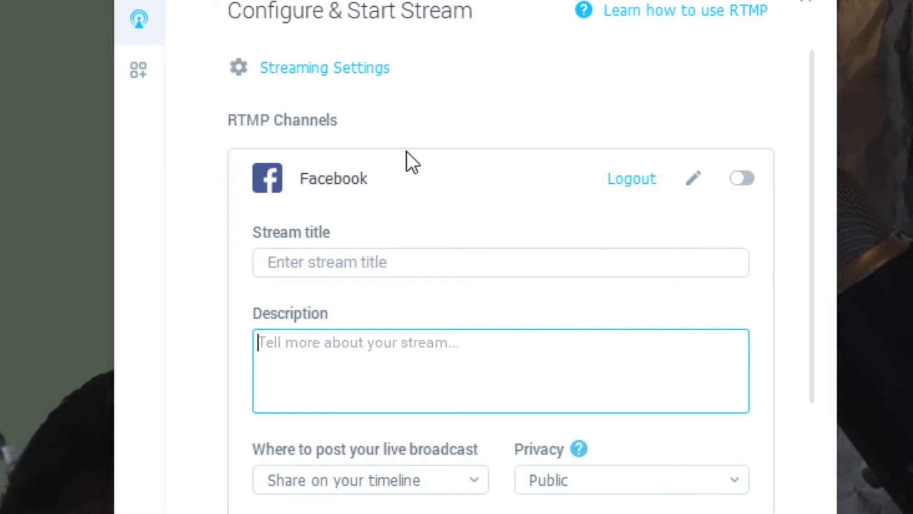
pyautogui.click(807, 2)
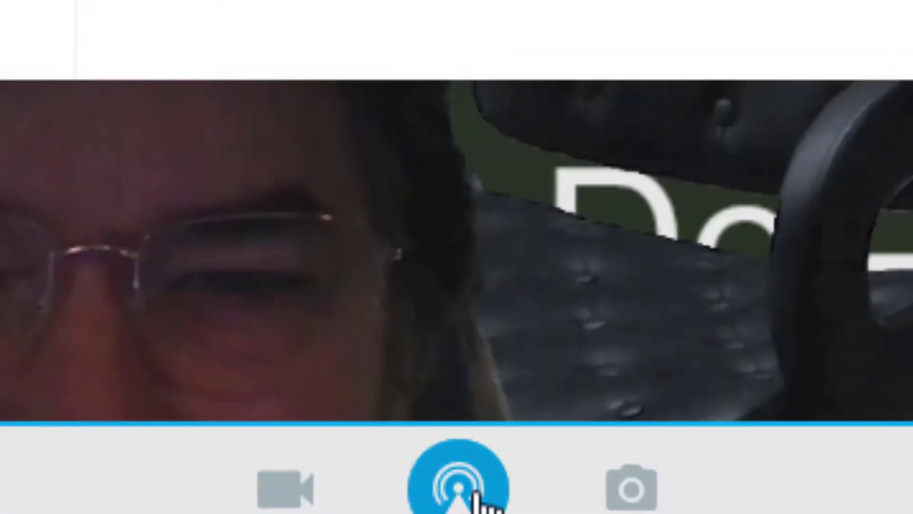
pyautogui.click(553, 372)
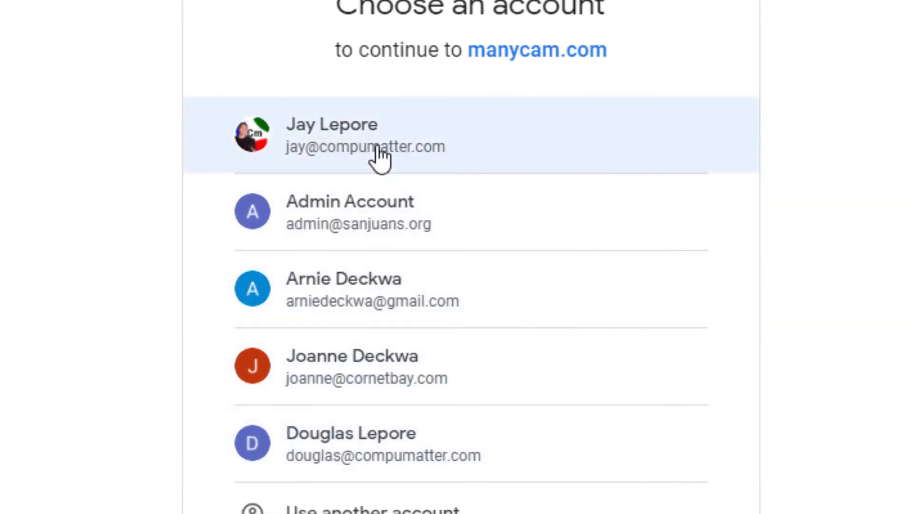
# - Pick the personal Google account, then the CompuMatter, LLC YouTube brand account
pyautogui.click(380, 157)
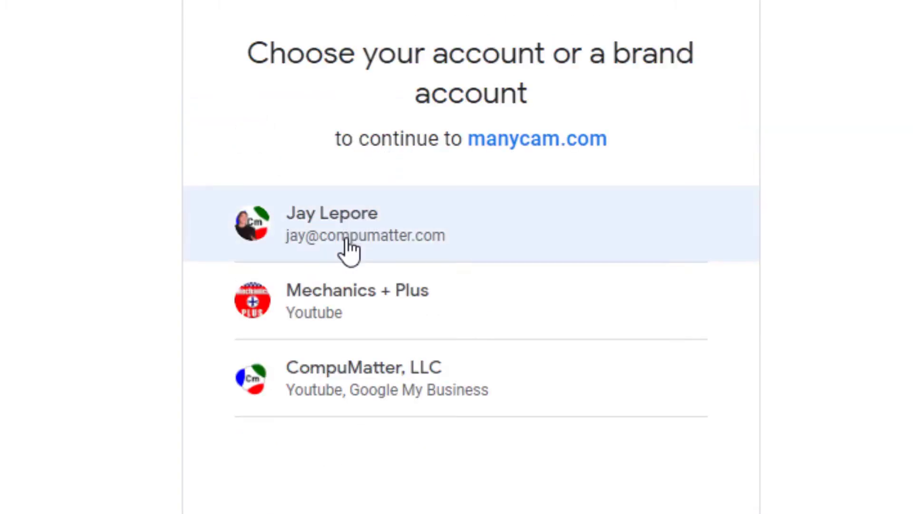
pyautogui.click(421, 393)
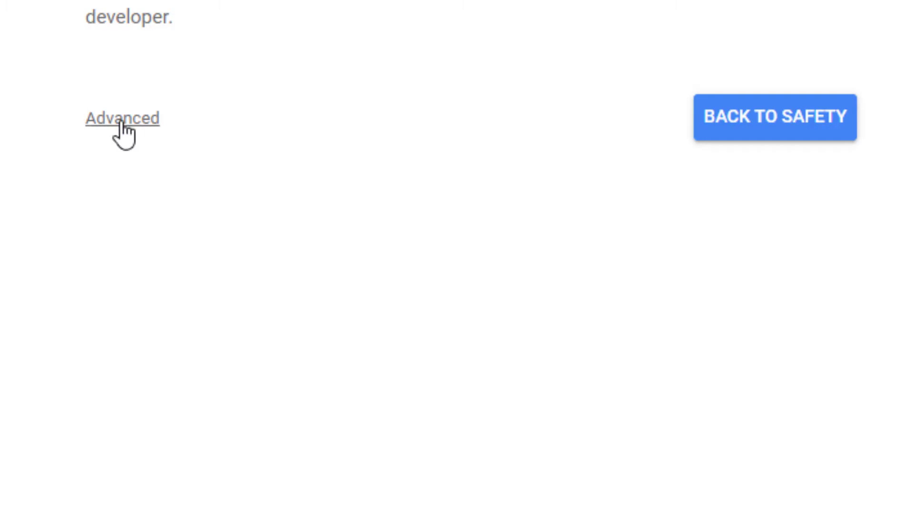
# - Bypass the unverified-app warning and allow manycam.com to manage the brand's YouTube account
pyautogui.click(123, 125)
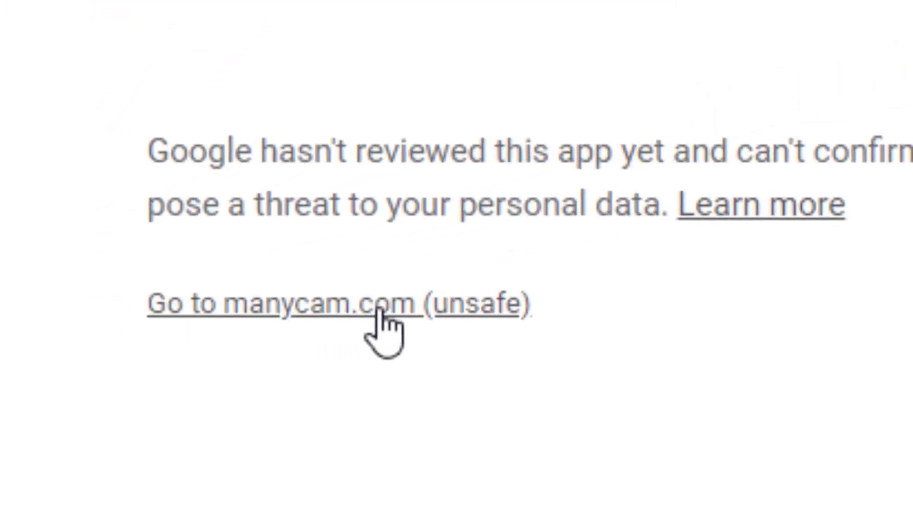
pyautogui.click(379, 309)
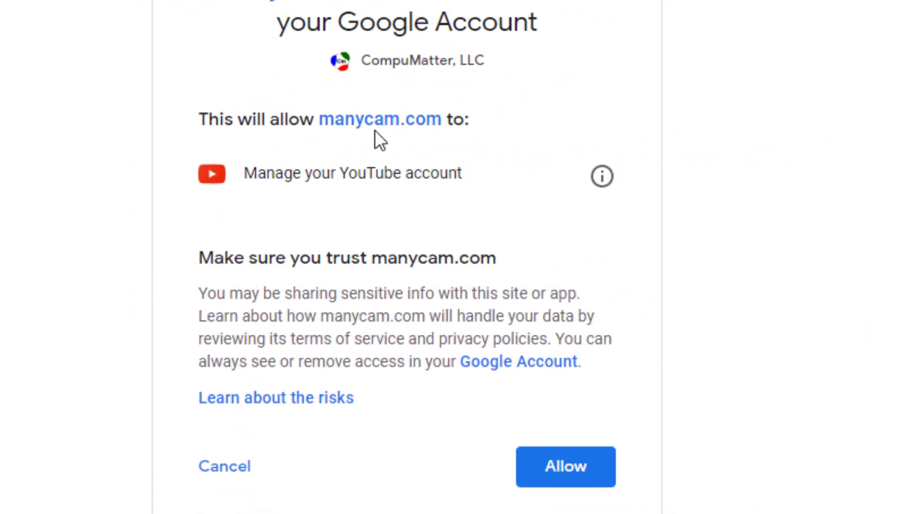
pyautogui.click(576, 480)
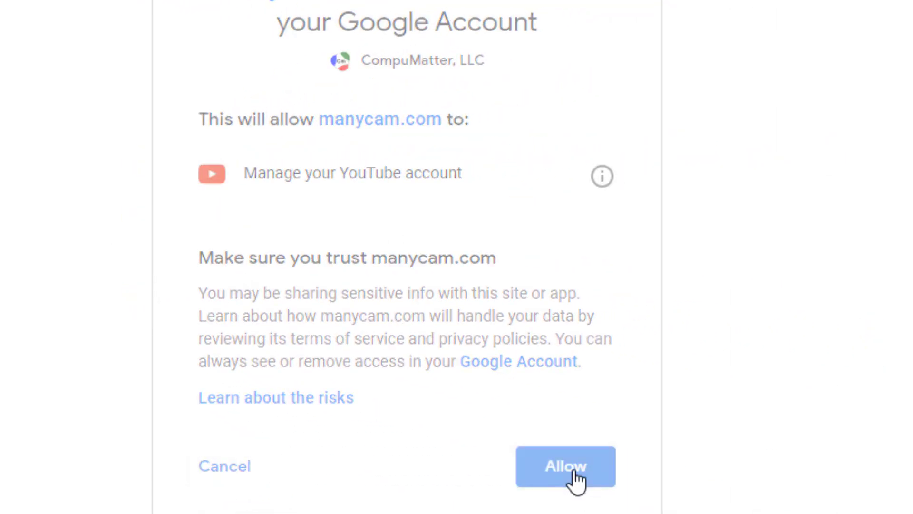